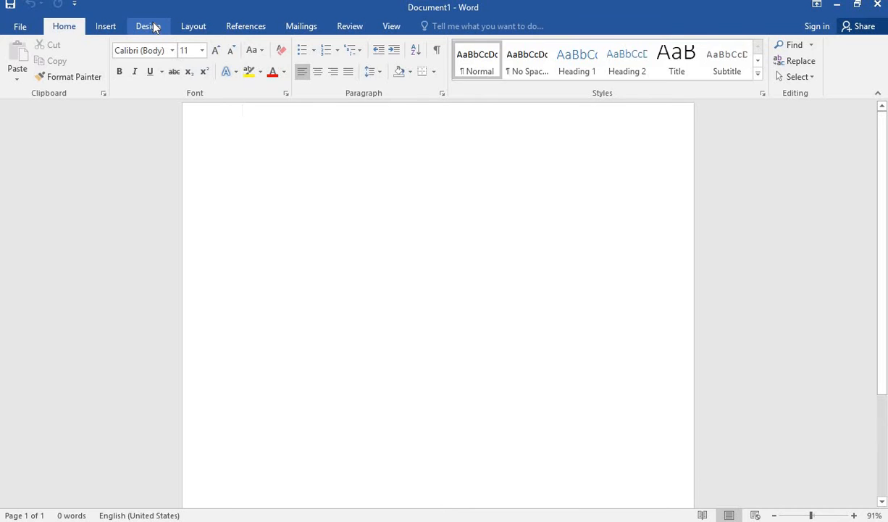
Set the page color of the document to the lightest gold theme shade.
left_click(152, 26)
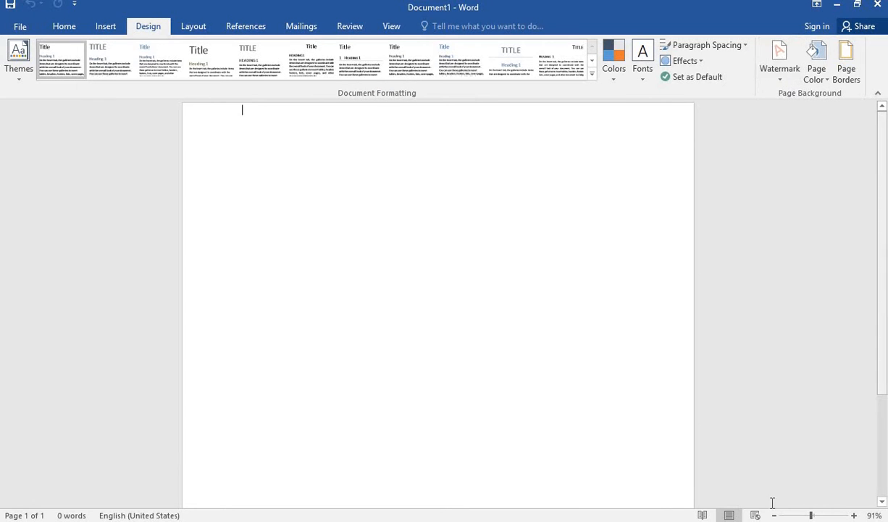
left_click(827, 80)
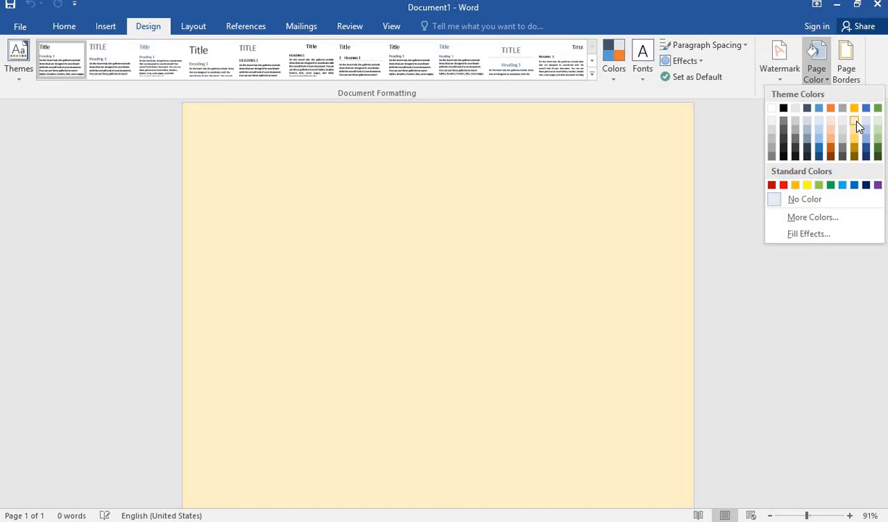
left_click(855, 121)
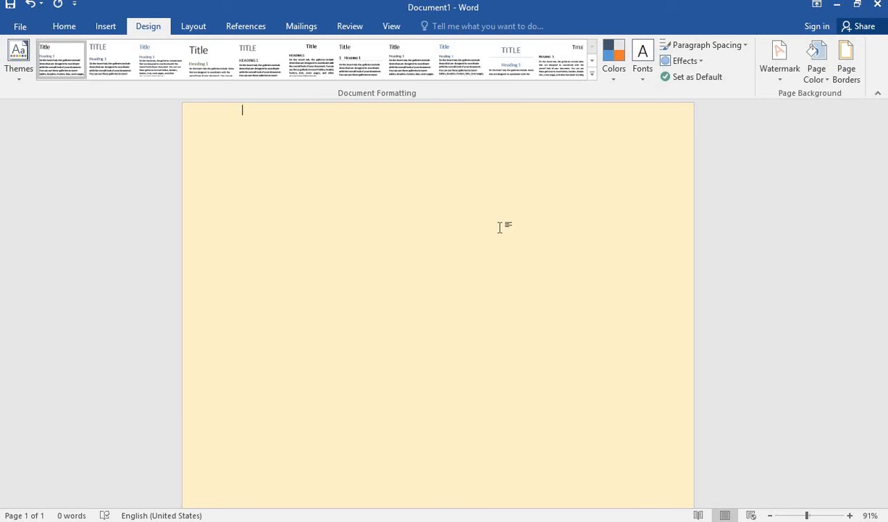
Set up a custom text watermark with the text "compurt with kesh".
left_click(775, 78)
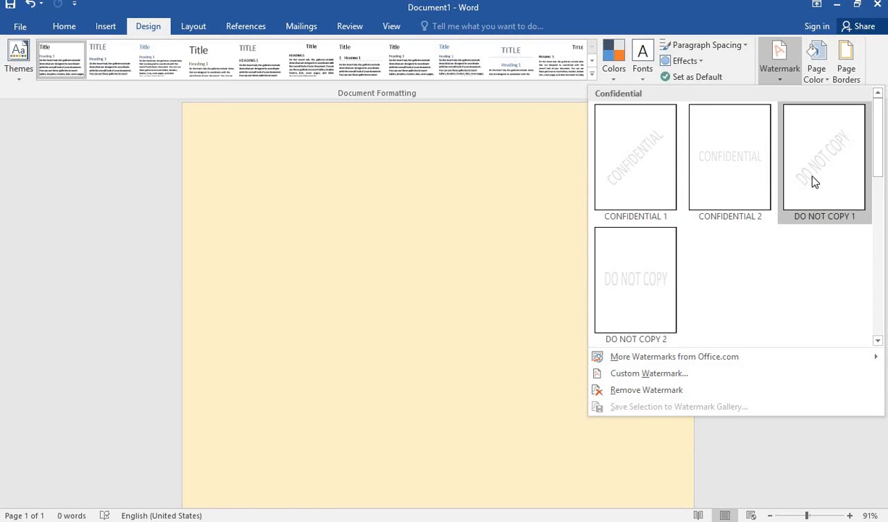
left_click(656, 375)
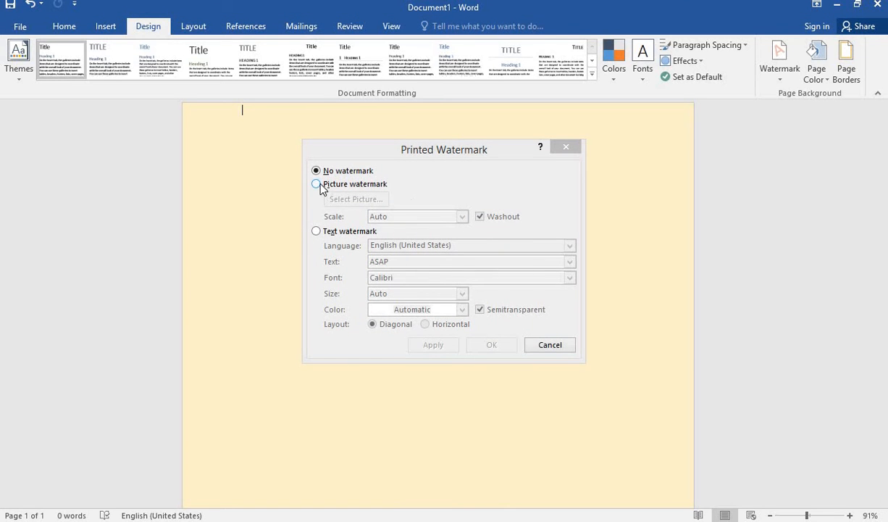
left_click(316, 232)
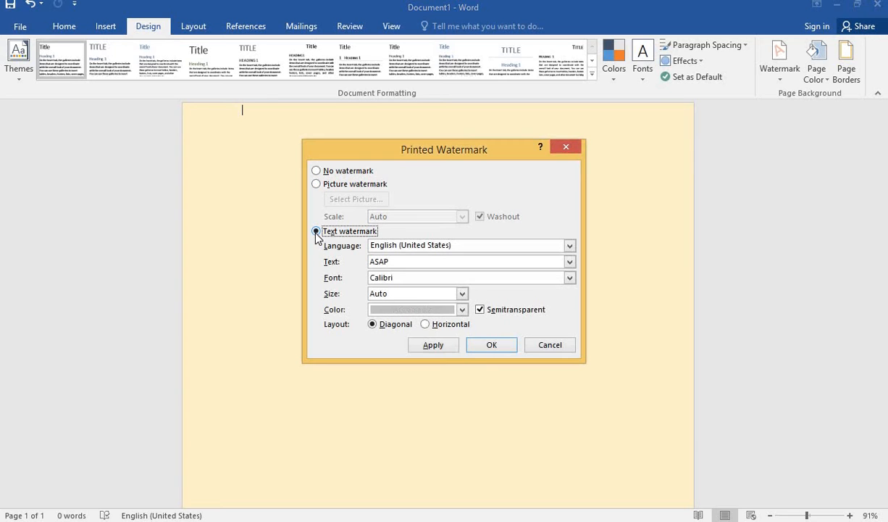
left_click(569, 261)
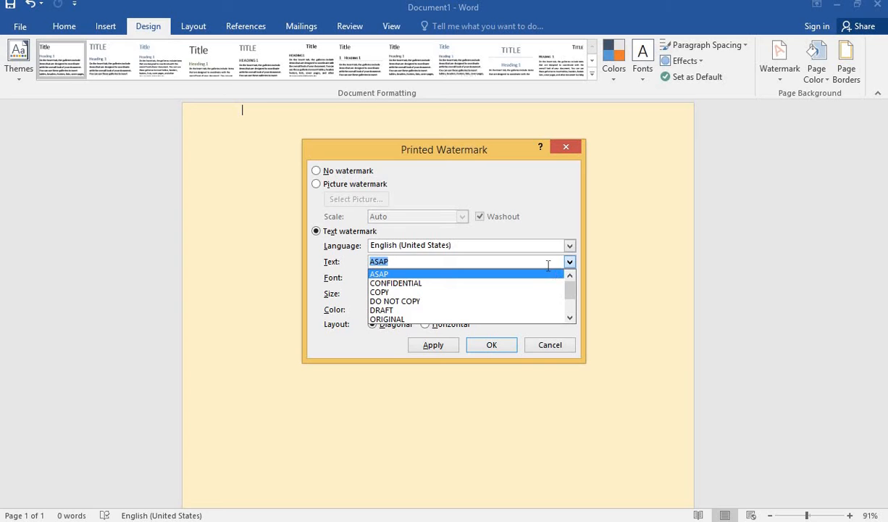
key("BackSpace")
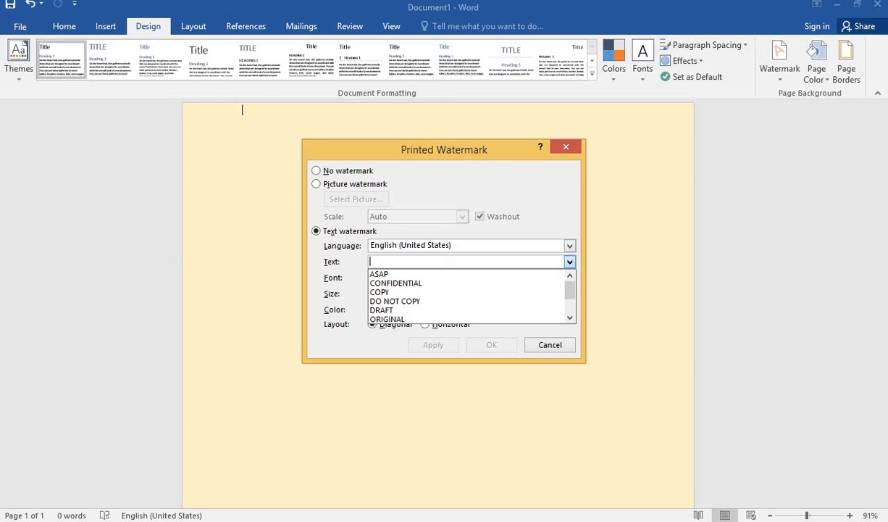
type("comput with k")
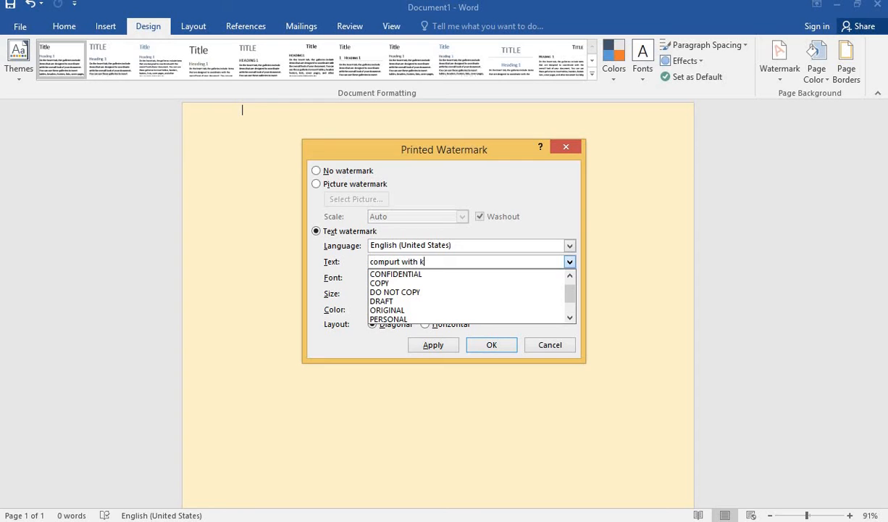
type("esh")
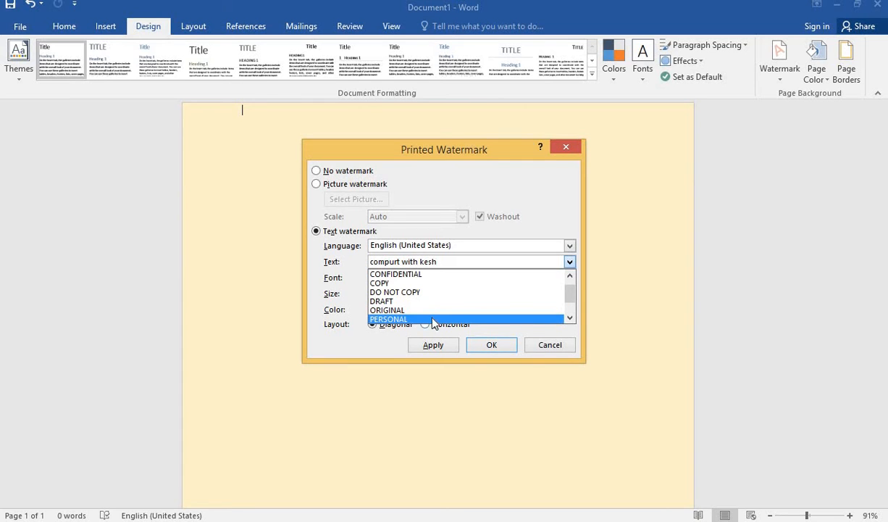
left_click(352, 345)
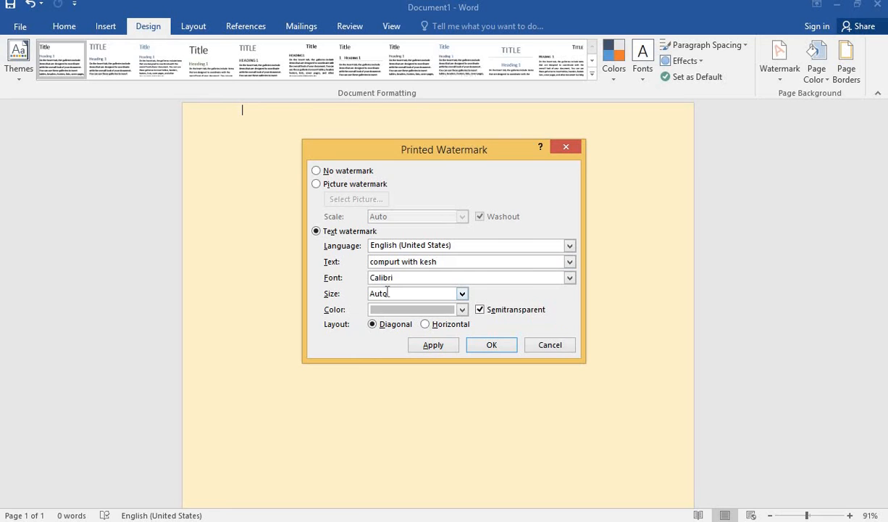
Format the watermark text in Calibri Light with the darkest blue theme color, apply it, and check the result on the page.
left_click(570, 278)
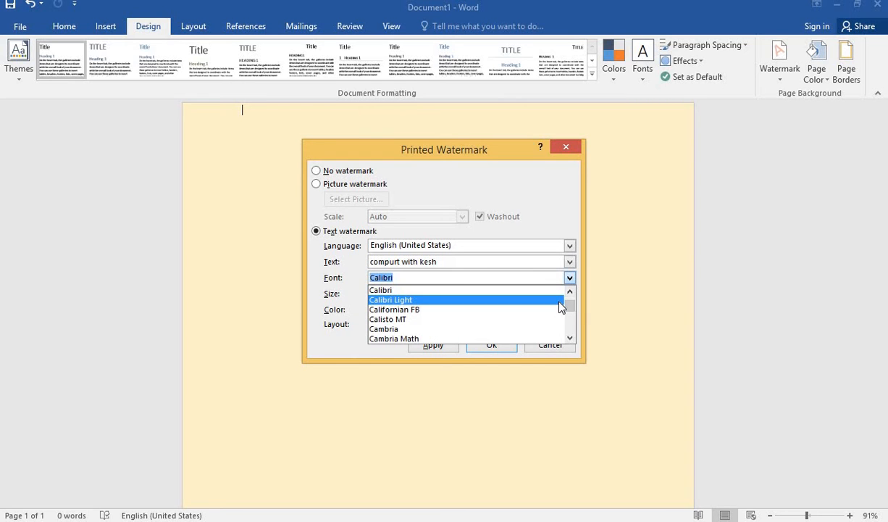
left_click(562, 298)
left_click(462, 309)
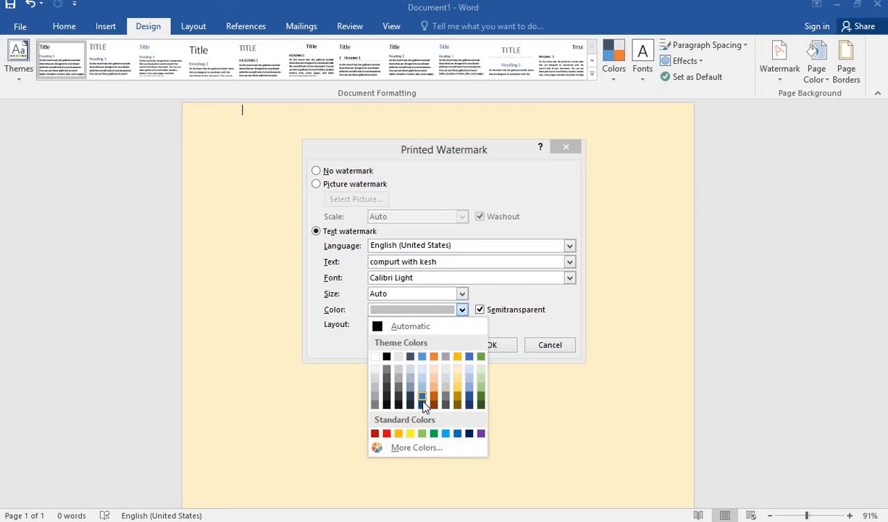
left_click(422, 404)
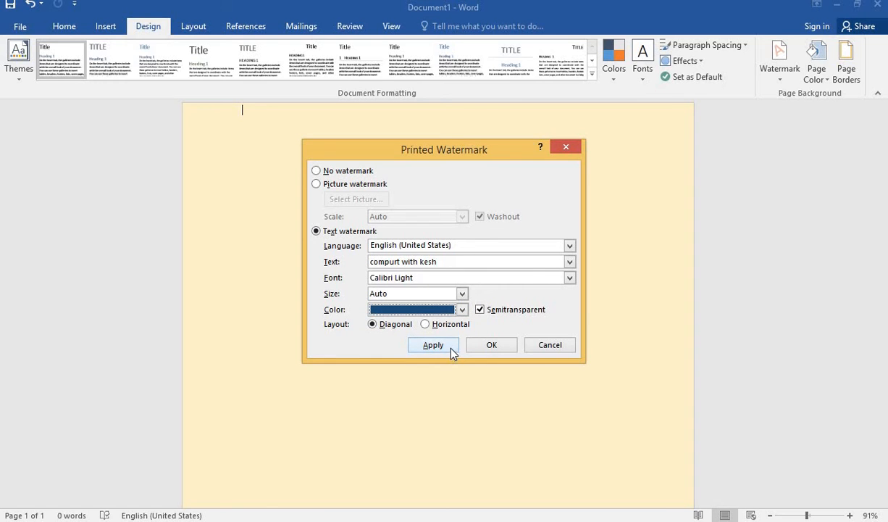
left_click(433, 344)
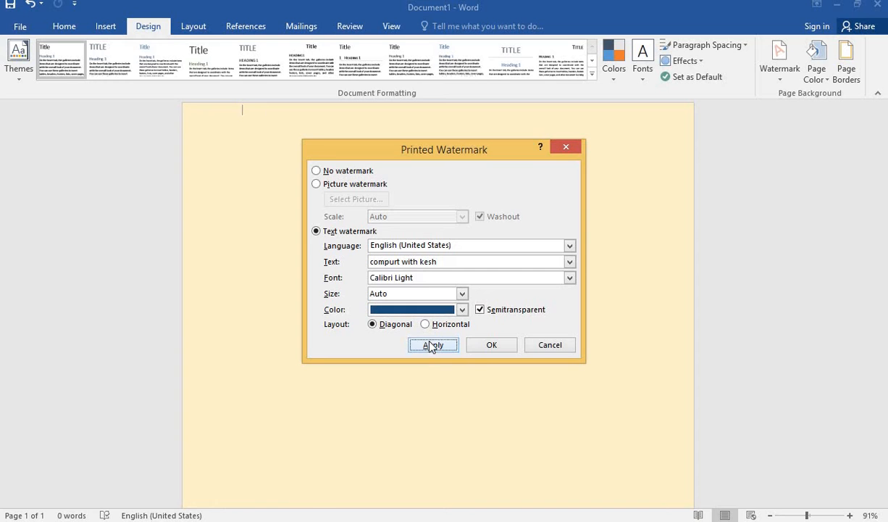
left_click(555, 348)
scroll(477, 350, "down", 1)
scroll(476, 347, "up", 2)
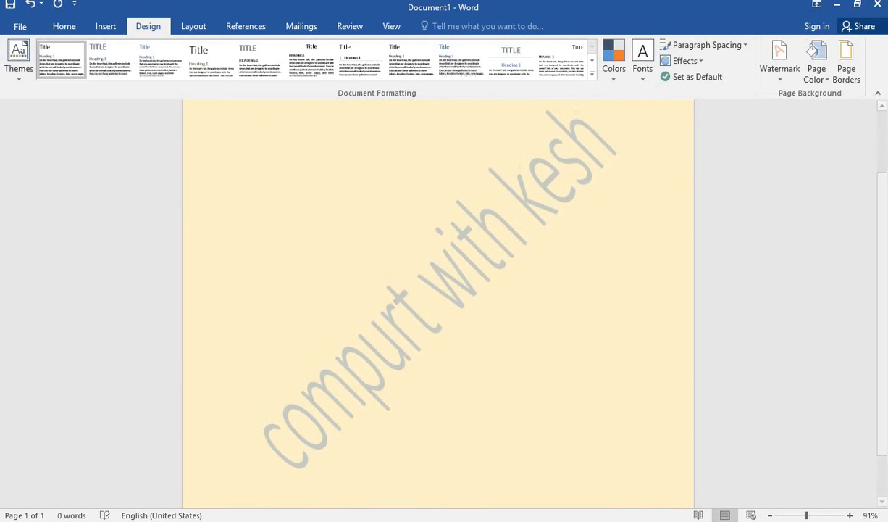
left_click_drag(806, 515, 799, 516)
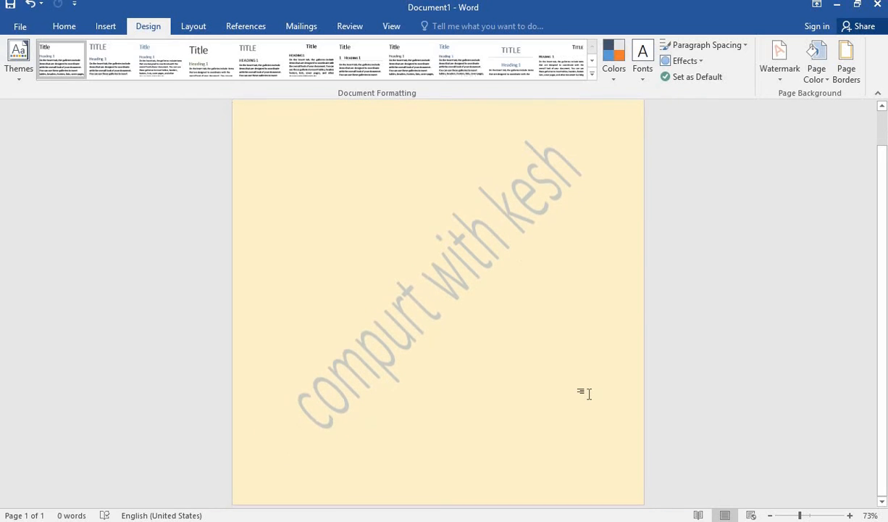
scroll(589, 394, "up", 1)
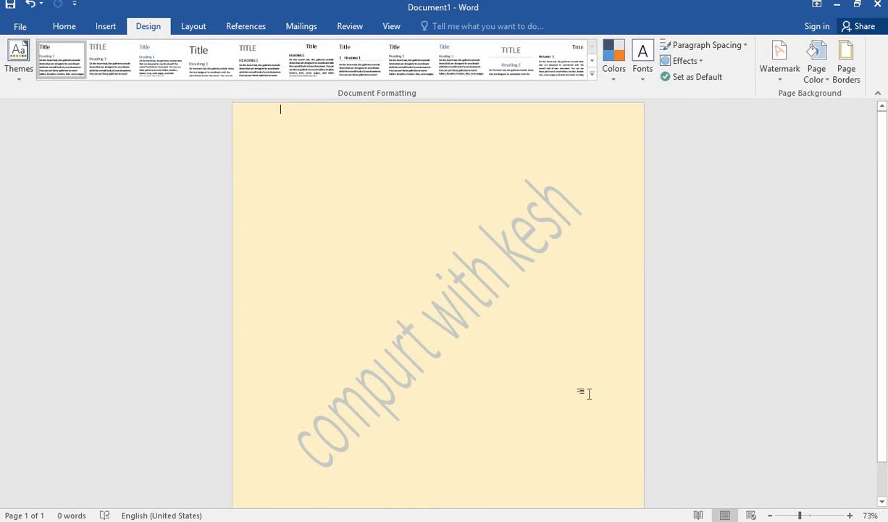
Open the paragraph border settings and look through the available line colors and widths.
left_click(847, 73)
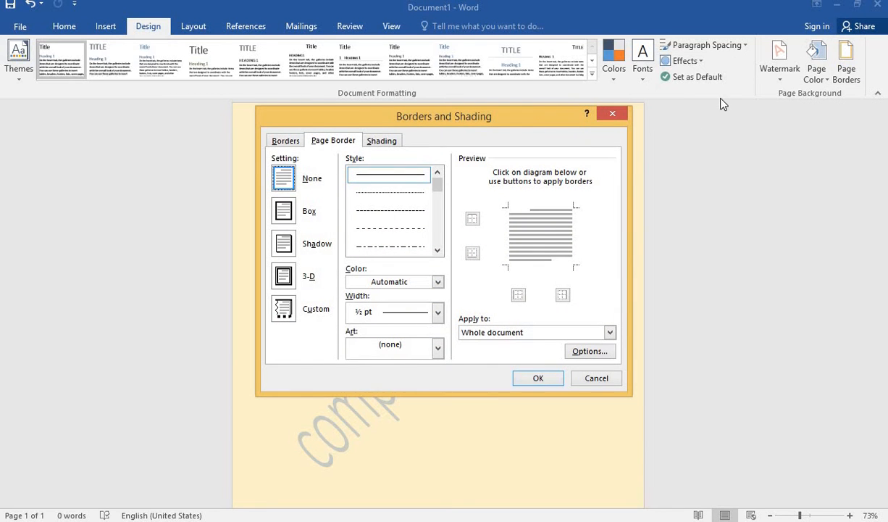
left_click(612, 114)
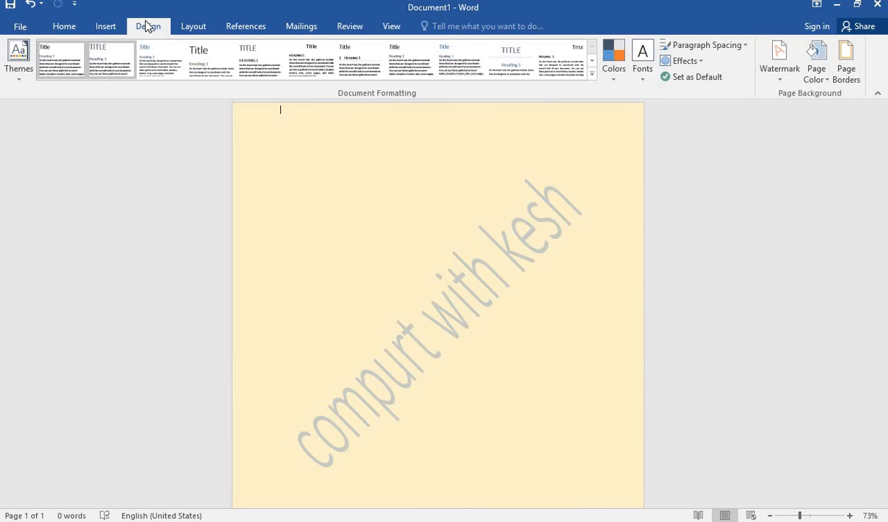
left_click(851, 82)
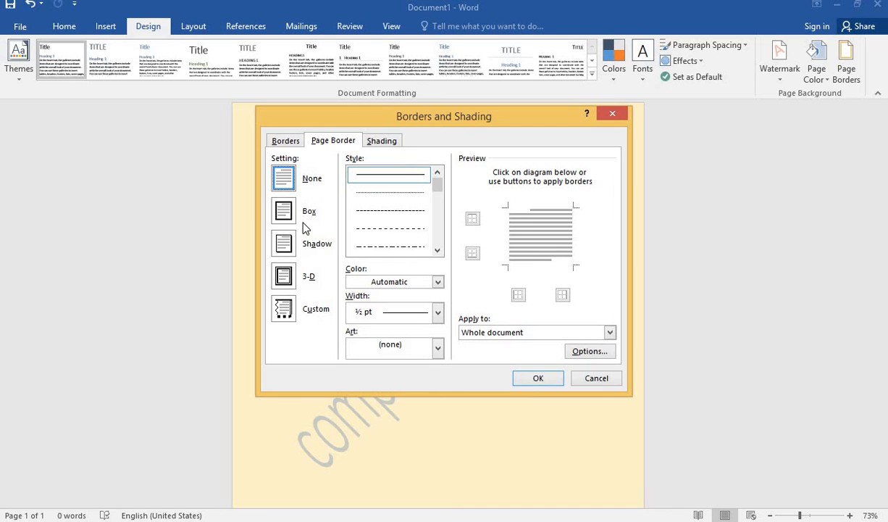
left_click(274, 140)
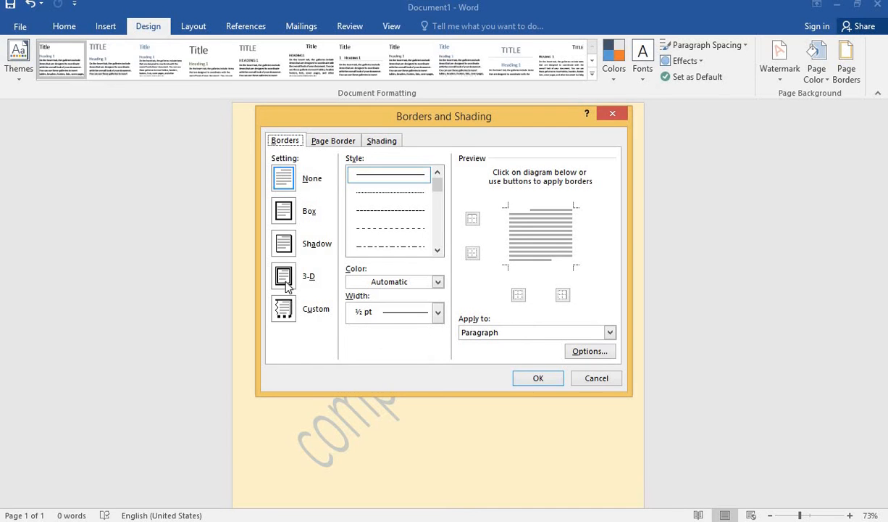
left_click(437, 281)
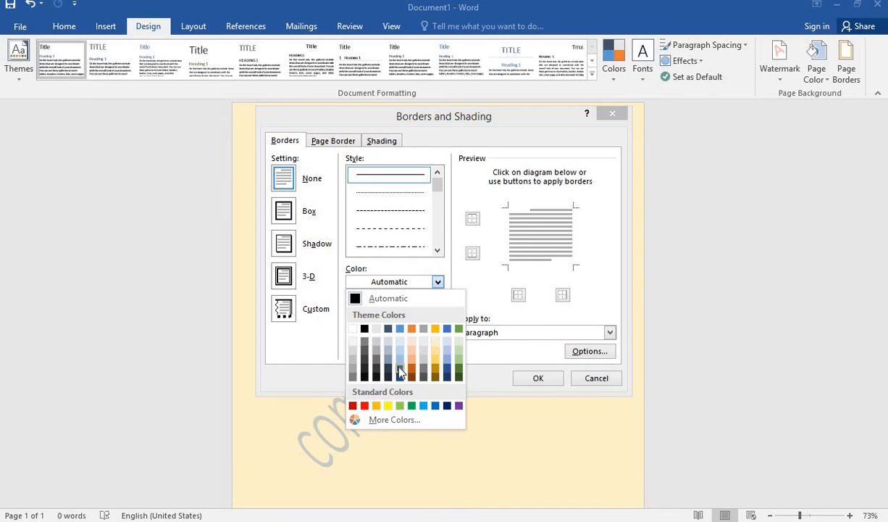
left_click(451, 304)
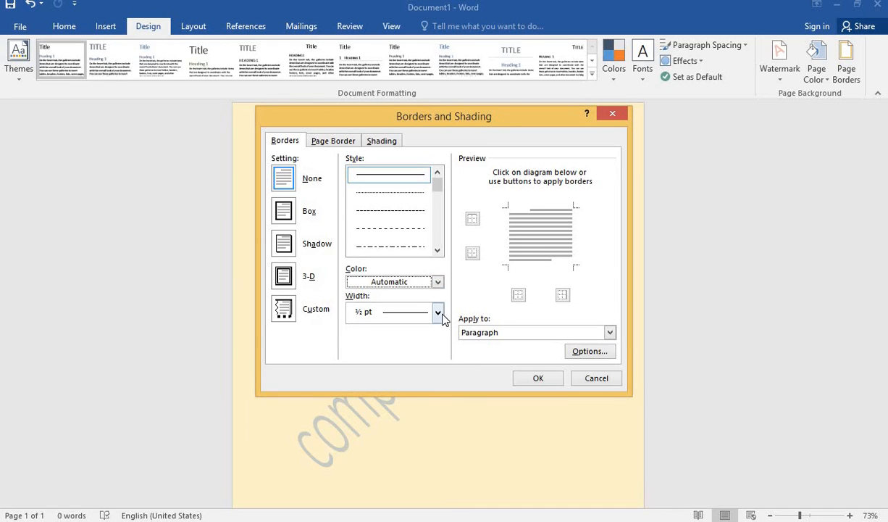
left_click(437, 312)
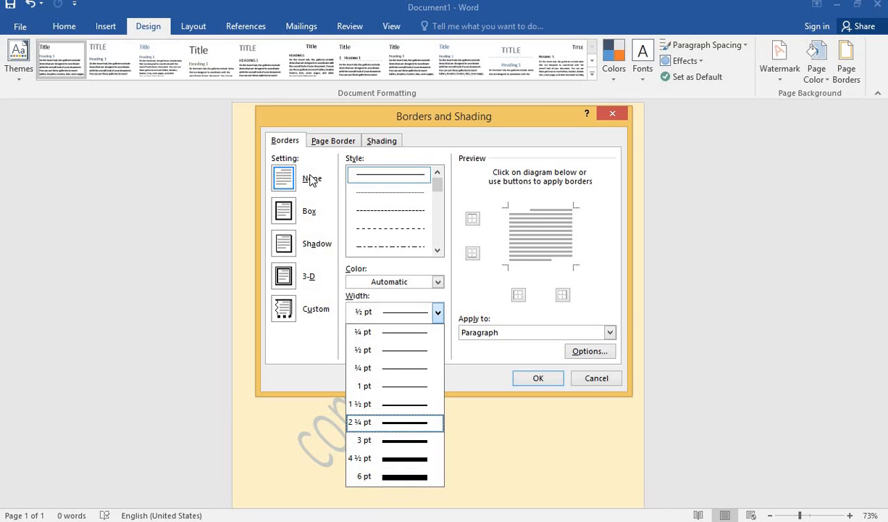
Try the Box, Shadow and 3-D settings for the paragraph border and choose Custom.
left_click(282, 246)
left_click(283, 278)
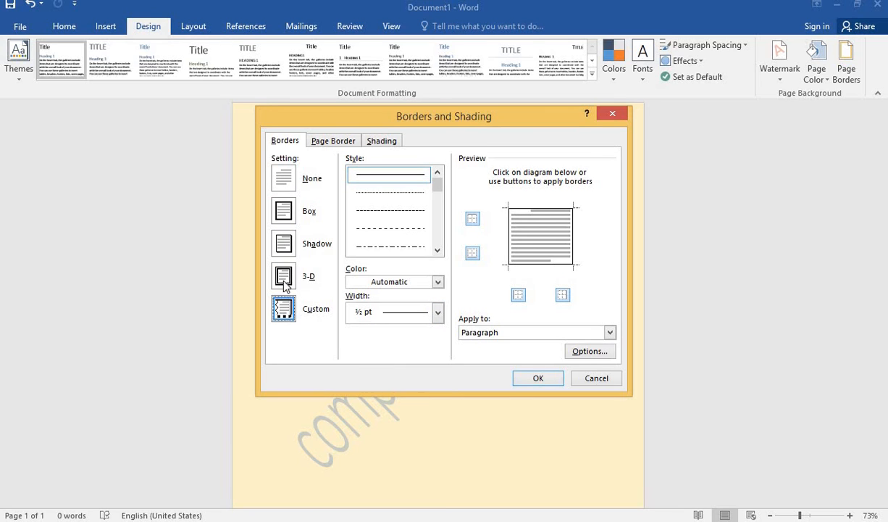
left_click(284, 282)
left_click(289, 247)
left_click(288, 210)
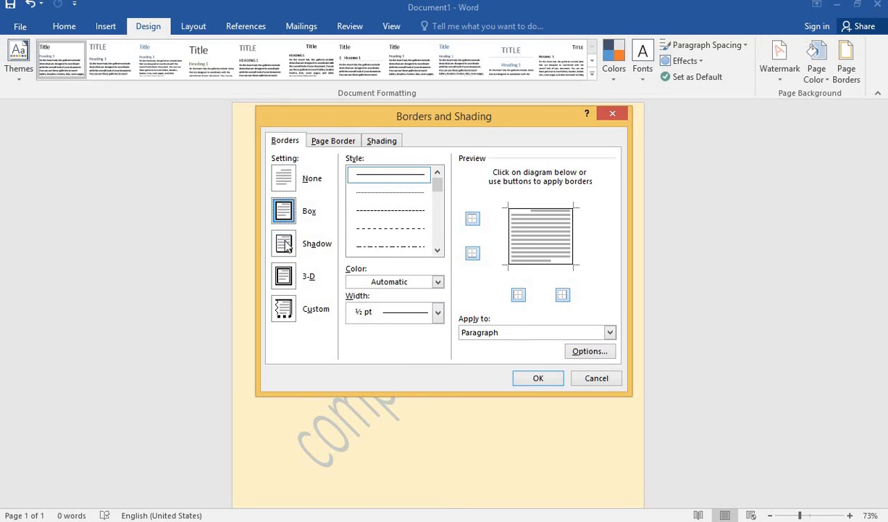
left_click(284, 245)
left_click(283, 278)
left_click(283, 245)
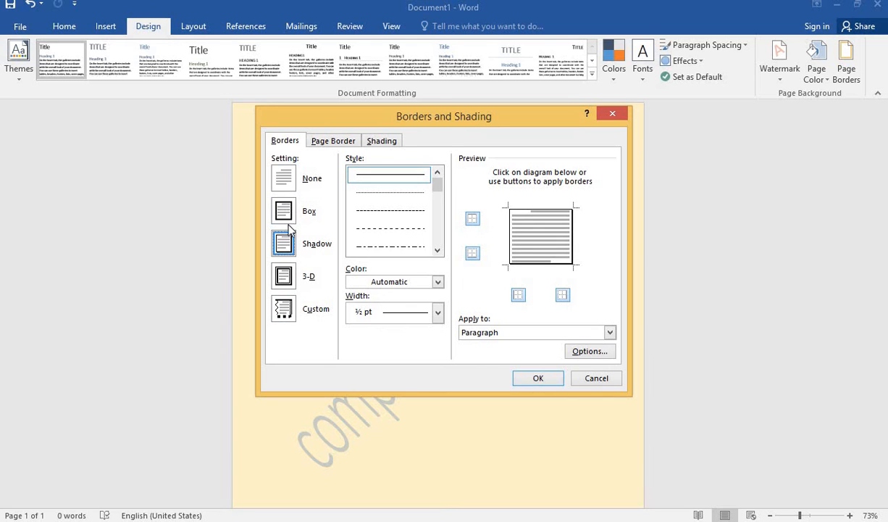
left_click(283, 216)
left_click(287, 246)
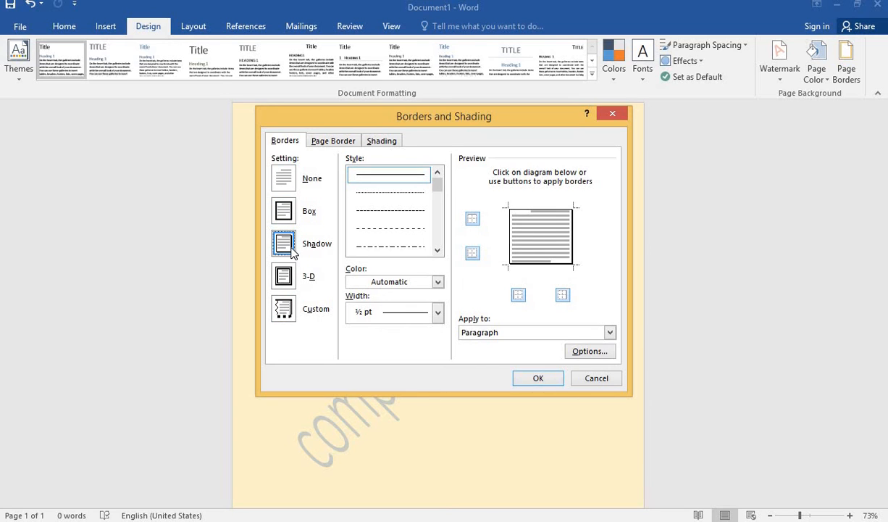
left_click(290, 283)
left_click(291, 309)
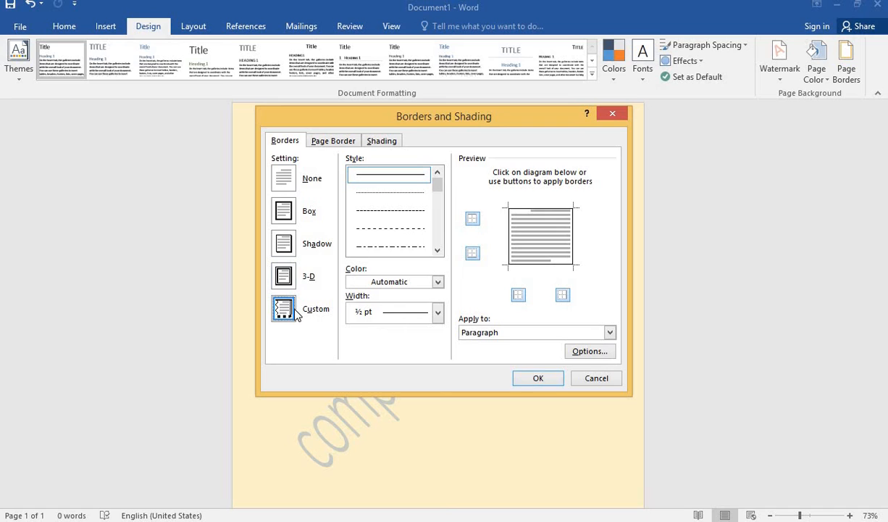
Check which parts of the document the paragraph border can be applied to.
left_click(609, 333)
left_click(609, 332)
left_click(610, 332)
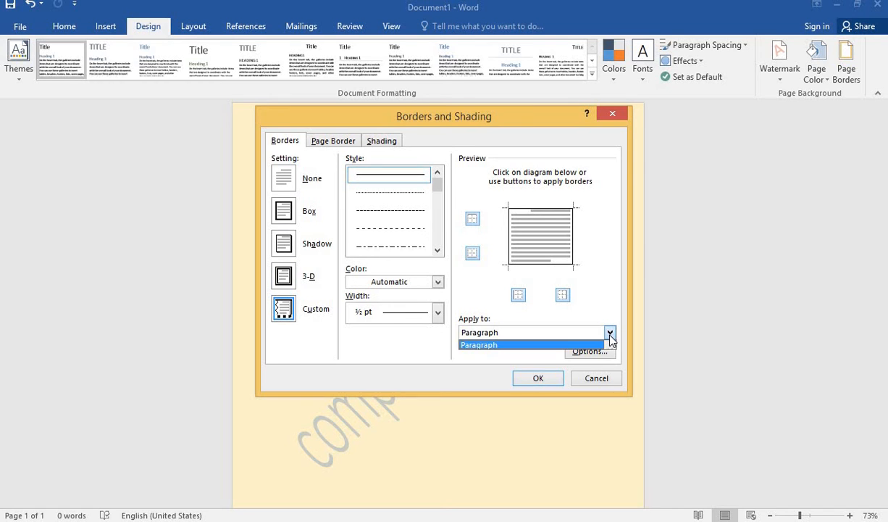
left_click(610, 333)
left_click(610, 332)
left_click(610, 333)
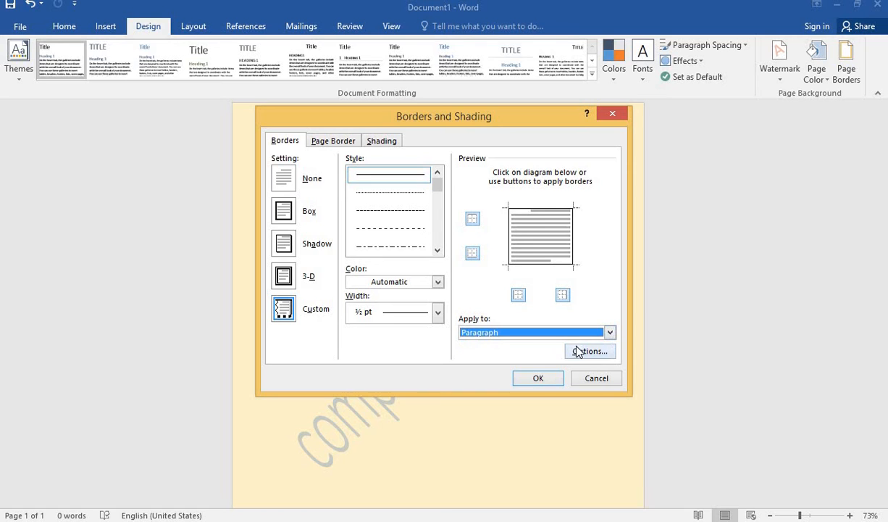
left_click(610, 333)
left_click(610, 333)
Choose a 3 pt thick-and-thin double line style for the paragraph border.
left_click_drag(437, 188, 438, 209)
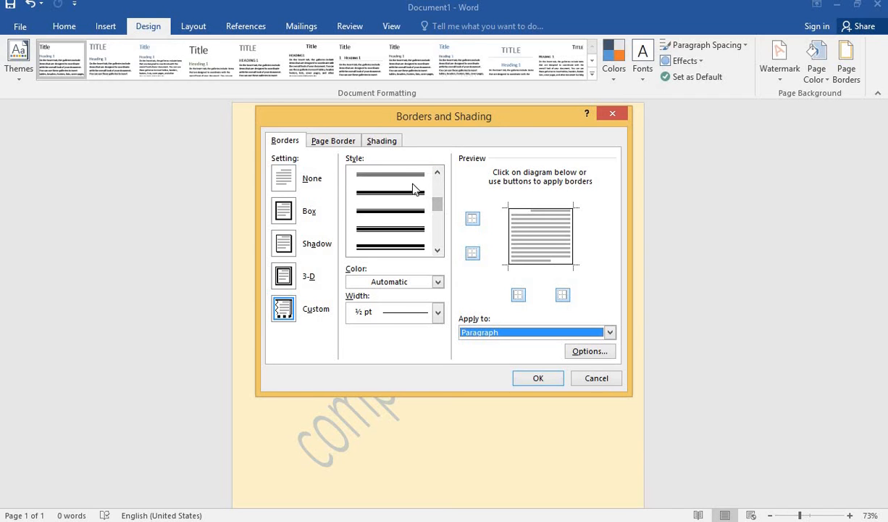
left_click(416, 199)
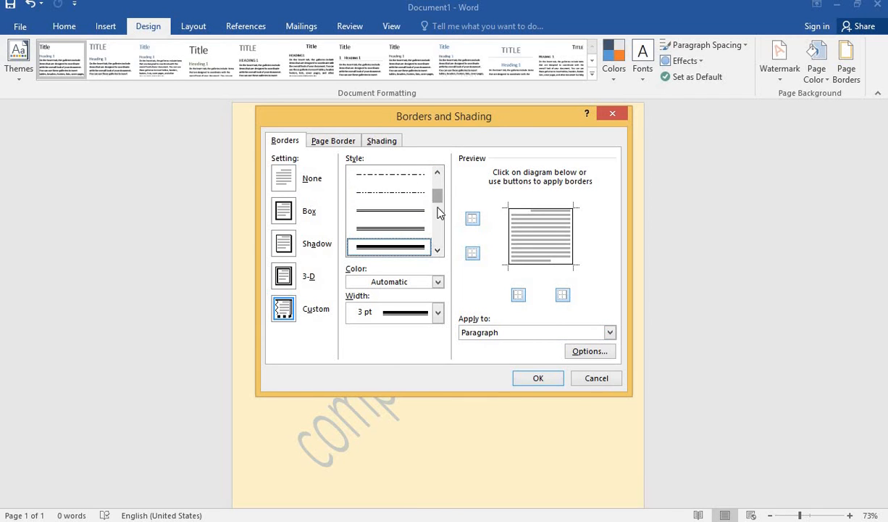
left_click_drag(438, 197, 444, 158)
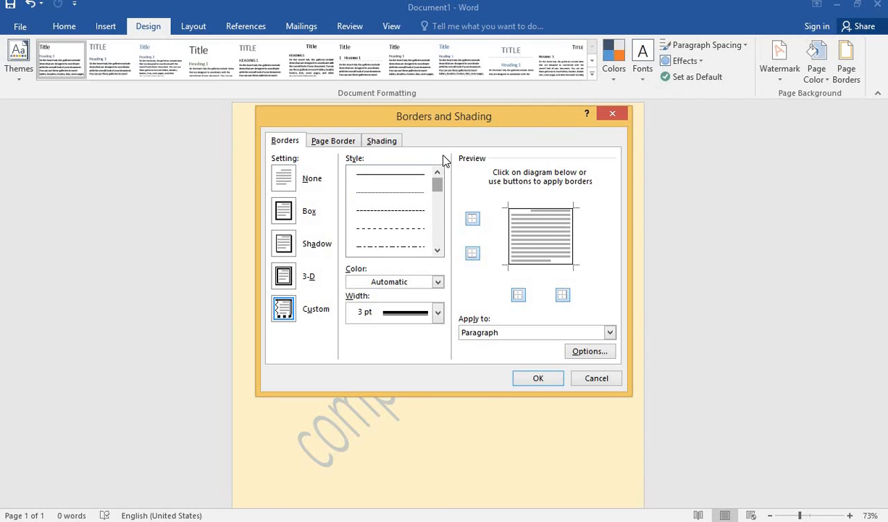
Check which parts of the document a page border can be applied to, switching between the page border and paragraph border settings.
left_click(323, 139)
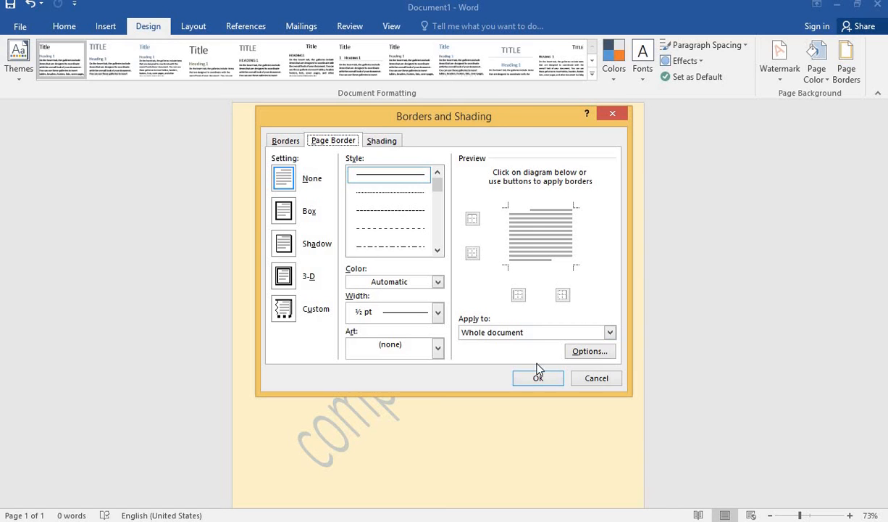
left_click(611, 332)
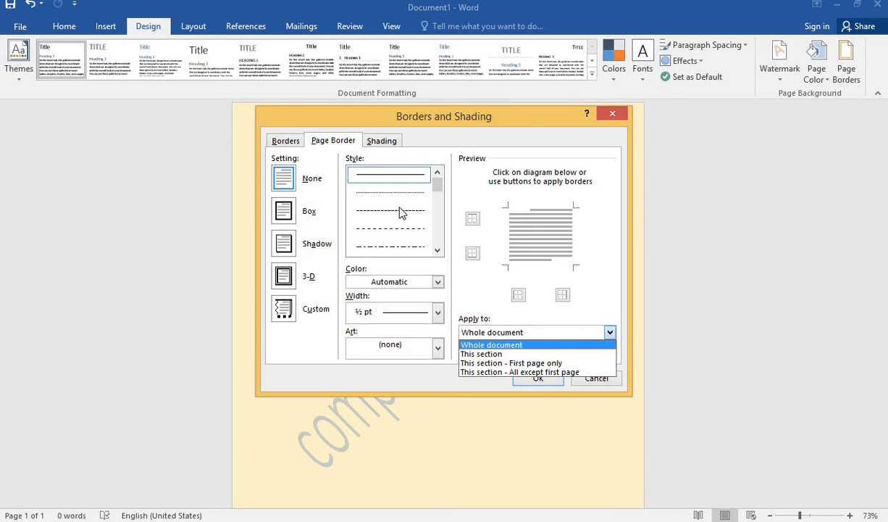
left_click(297, 142)
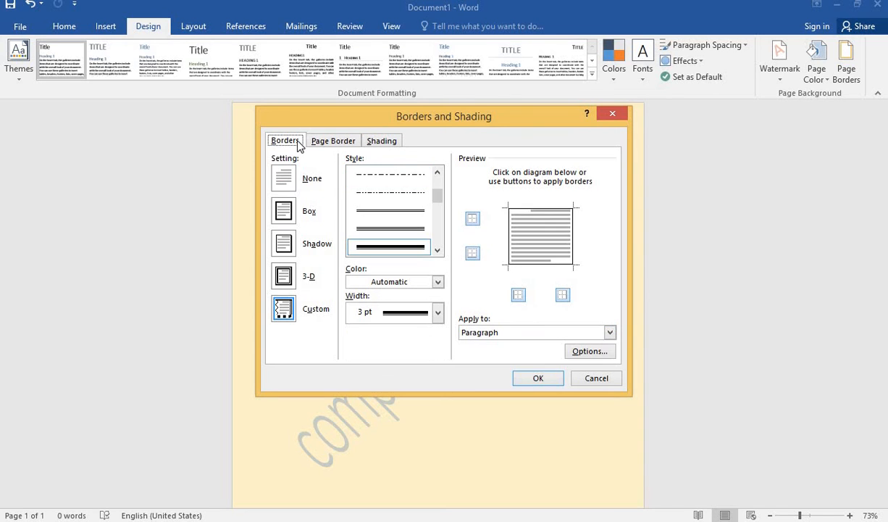
left_click(336, 139)
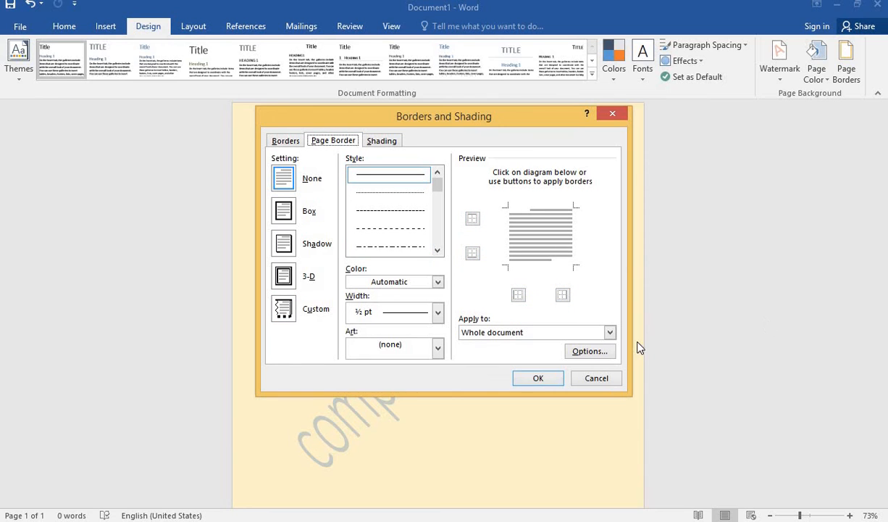
left_click(591, 332)
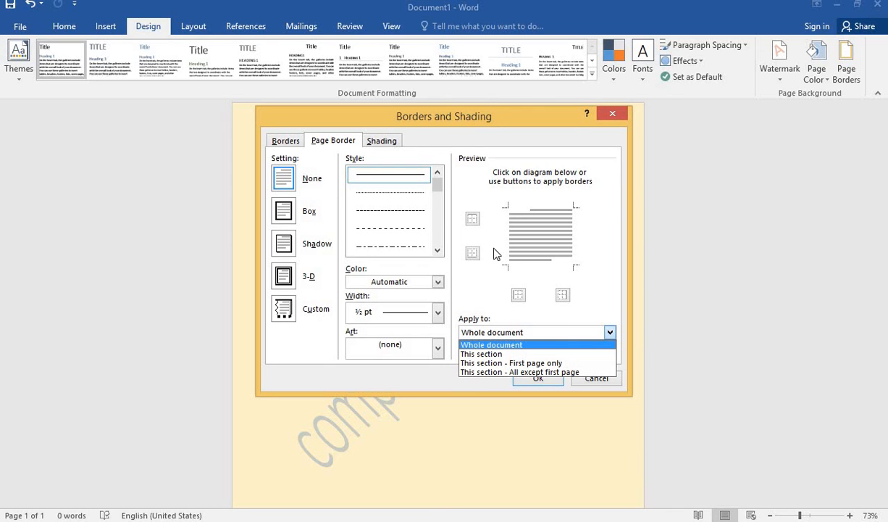
Choose a thin-thick-thin triple line style for the page border and apply it to the whole document along with the paragraph border.
left_click_drag(439, 189, 443, 207)
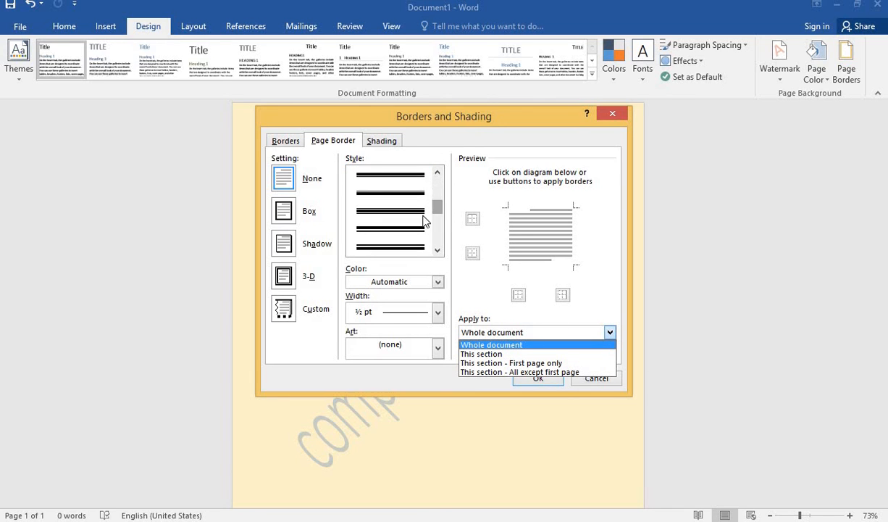
left_click(418, 214)
left_click(553, 379)
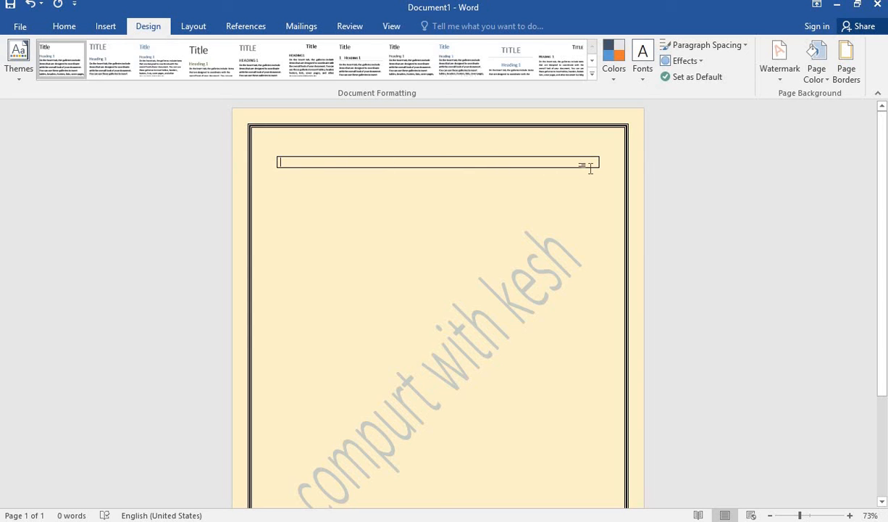
scroll(589, 167, "down", 4)
scroll(589, 167, "up", 4)
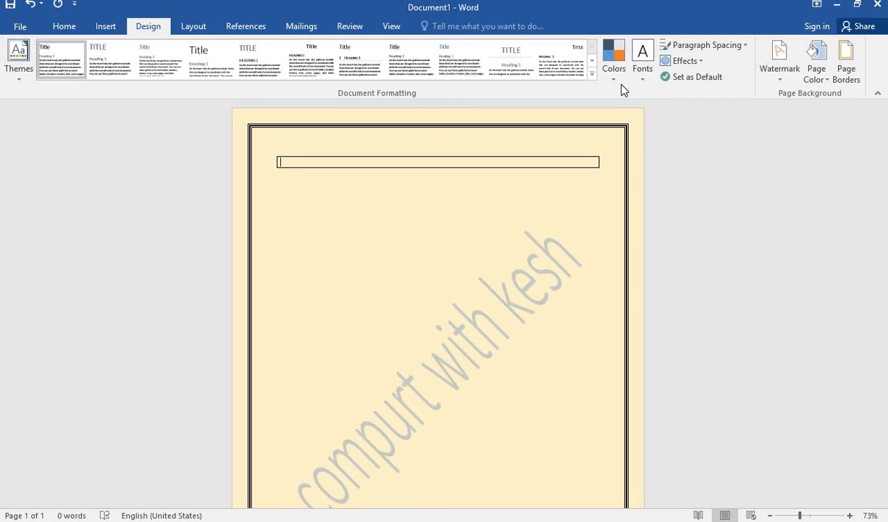
left_click(567, 240)
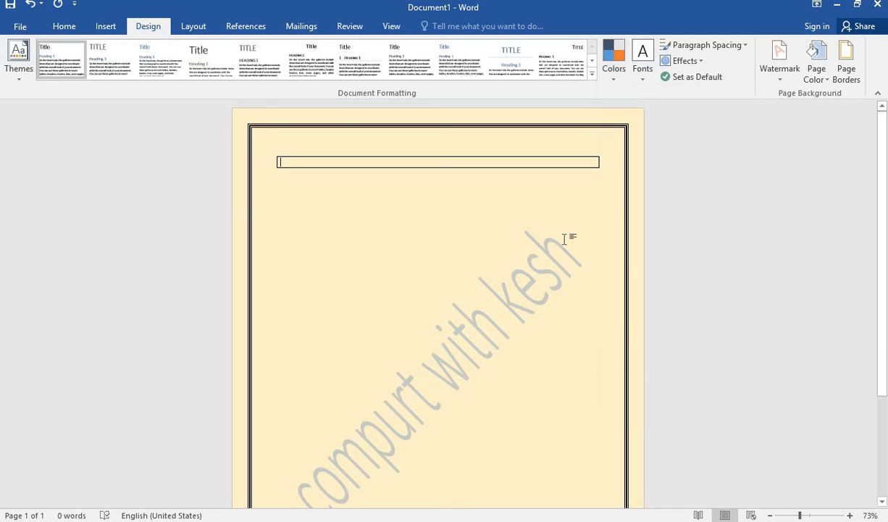